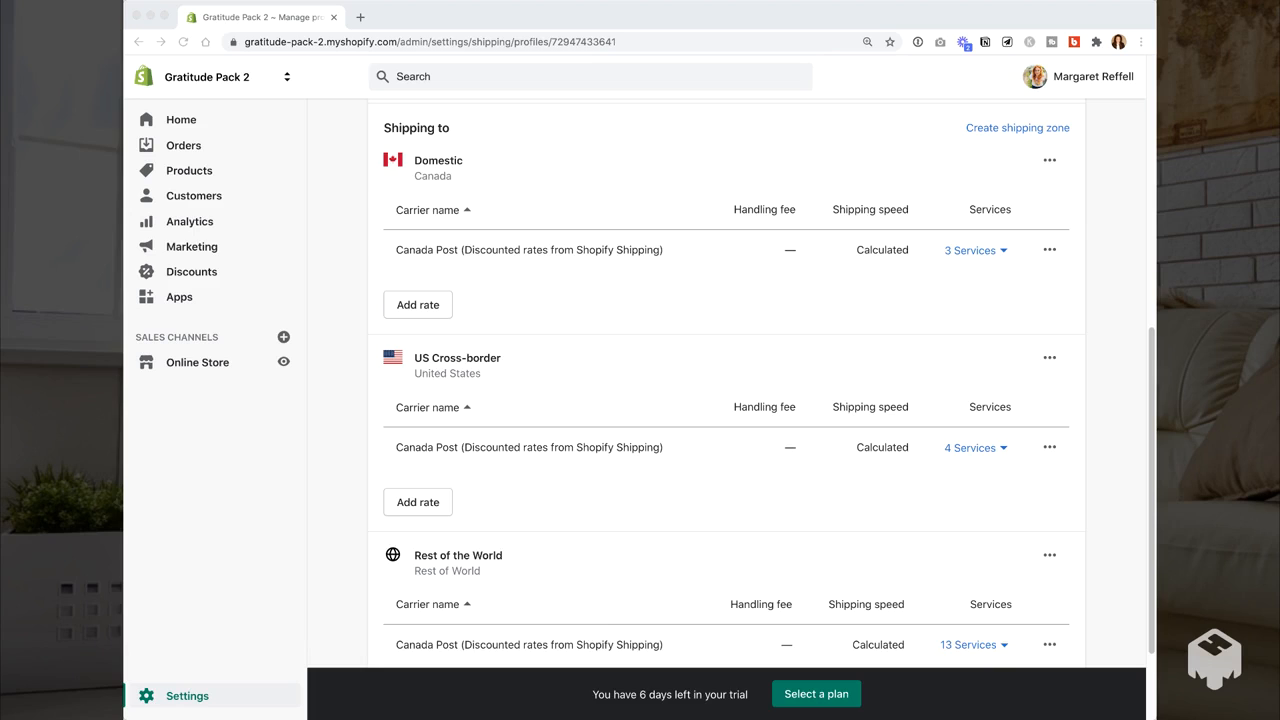
Examine the lists of Canada Post services offered in the Rest of the World and US Cross-border shipping zones
{"action": "scroll", "coordinate": [726, 380], "scroll_direction": "down", "scroll_amount": 3}
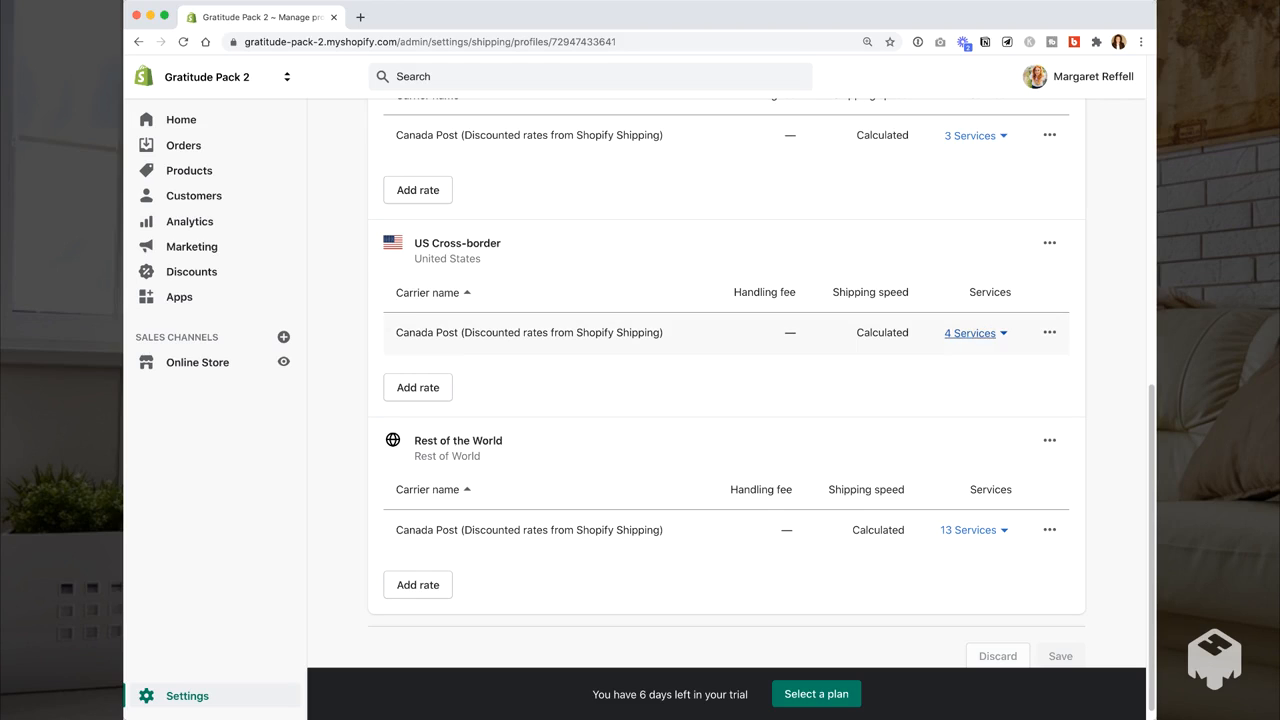
{"action": "scroll", "coordinate": [972, 522], "scroll_direction": "down", "scroll_amount": 1}
{"action": "left_click", "coordinate": [972, 520]}
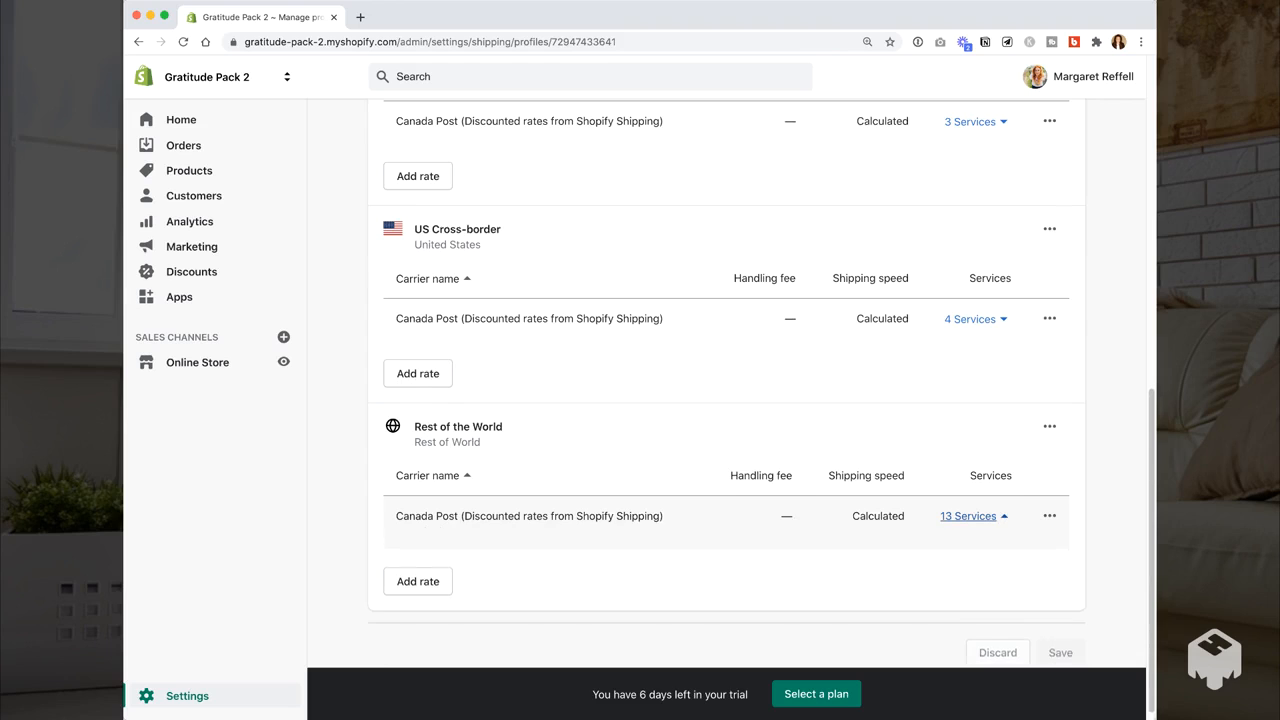
{"action": "scroll", "coordinate": [972, 520], "scroll_direction": "down", "scroll_amount": 2}
{"action": "scroll", "coordinate": [726, 450], "scroll_direction": "down", "scroll_amount": 3}
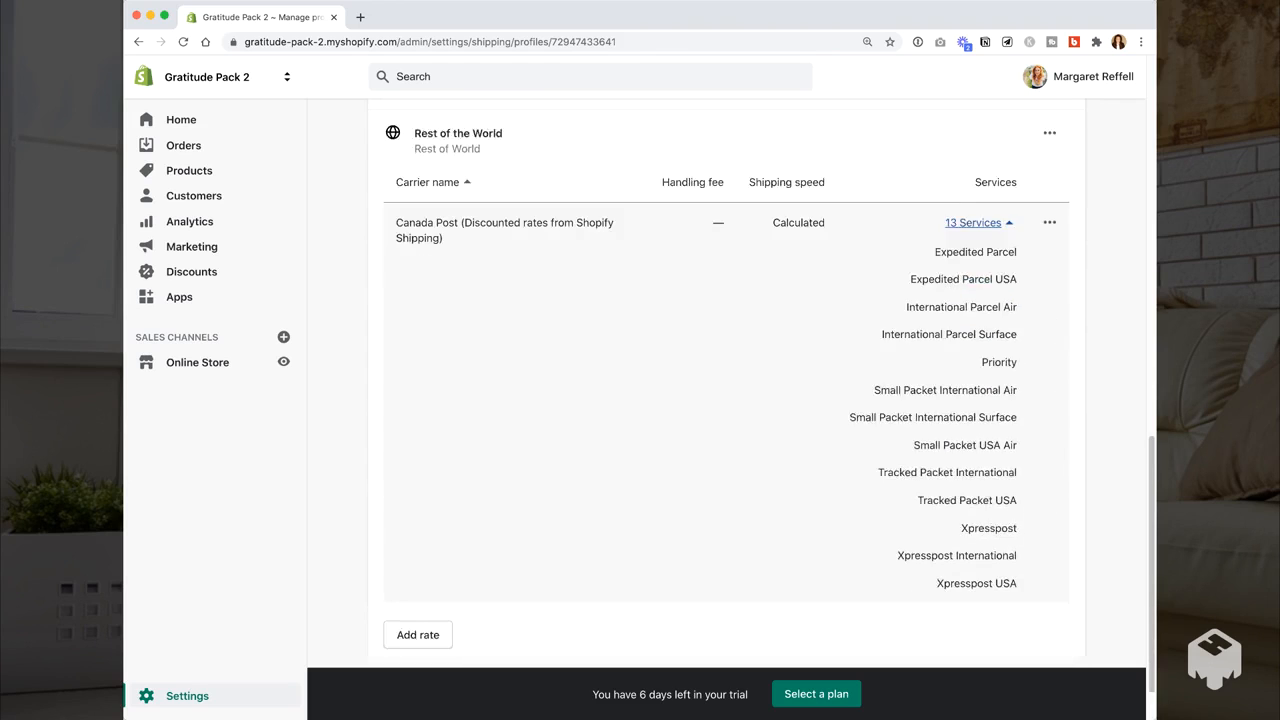
{"action": "scroll", "coordinate": [726, 450], "scroll_direction": "up", "scroll_amount": 3}
{"action": "scroll", "coordinate": [726, 450], "scroll_direction": "up", "scroll_amount": 1}
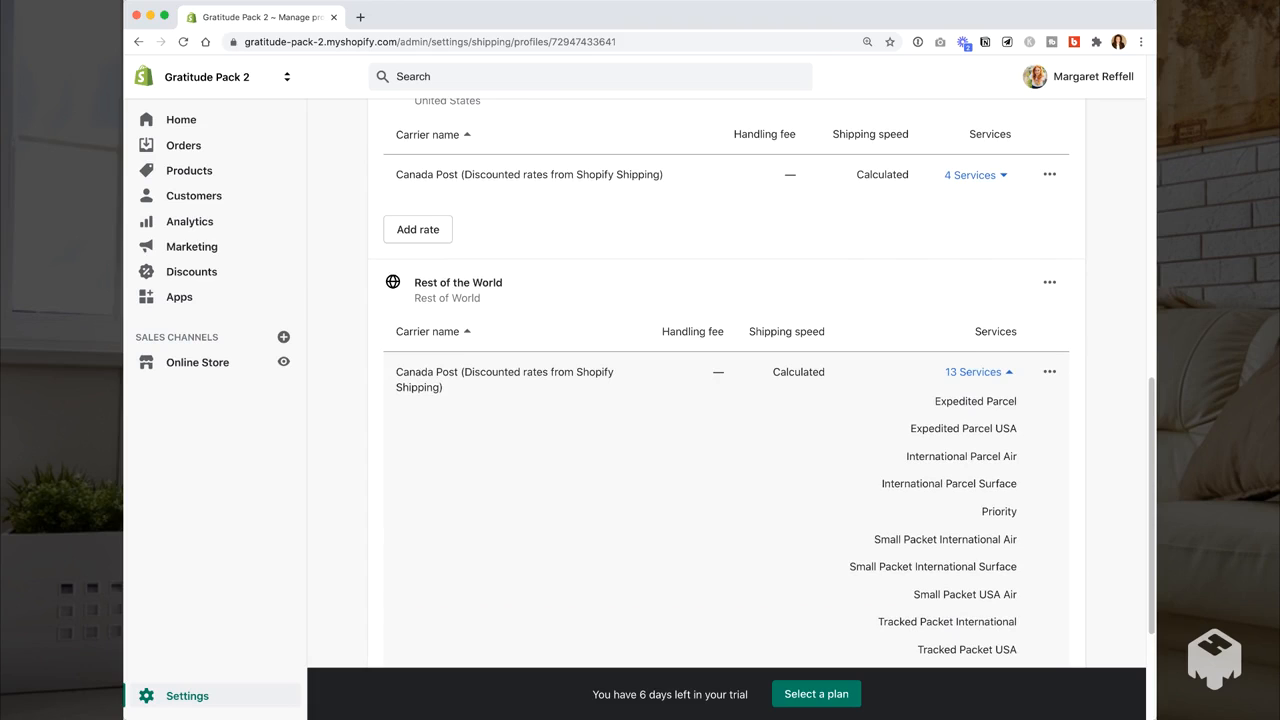
{"action": "left_click", "coordinate": [973, 371]}
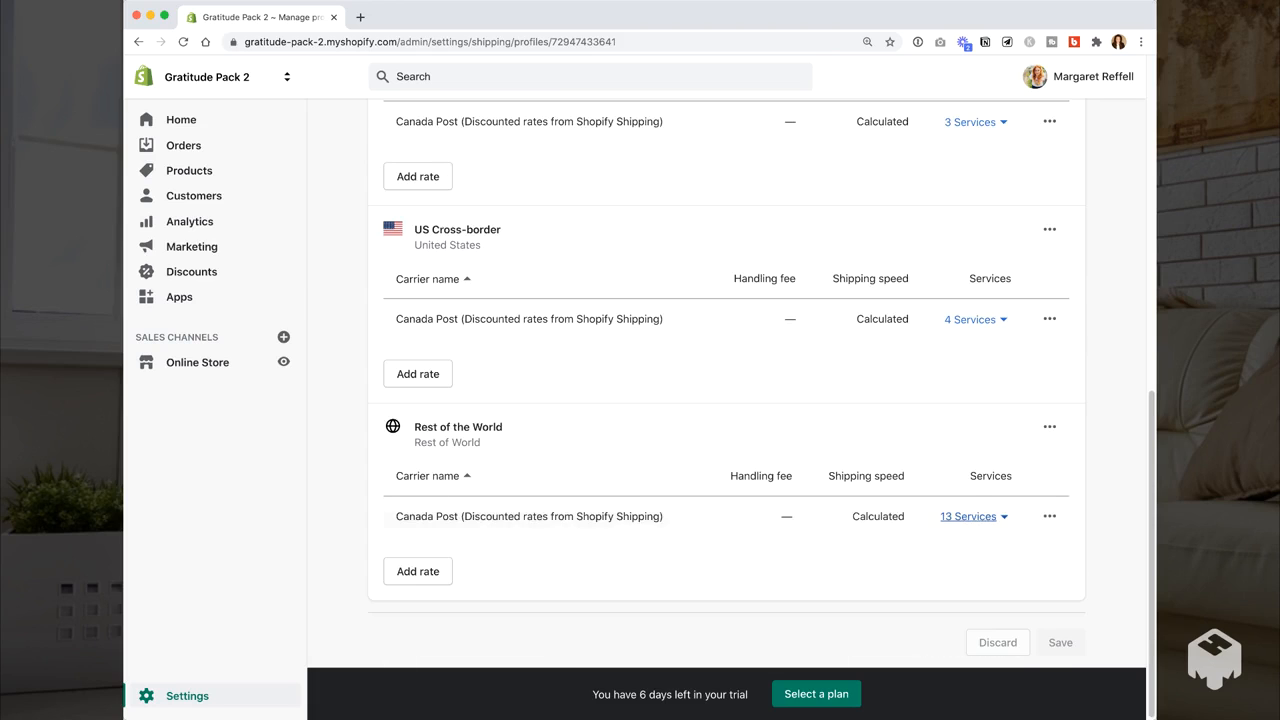
{"action": "left_click", "coordinate": [970, 319]}
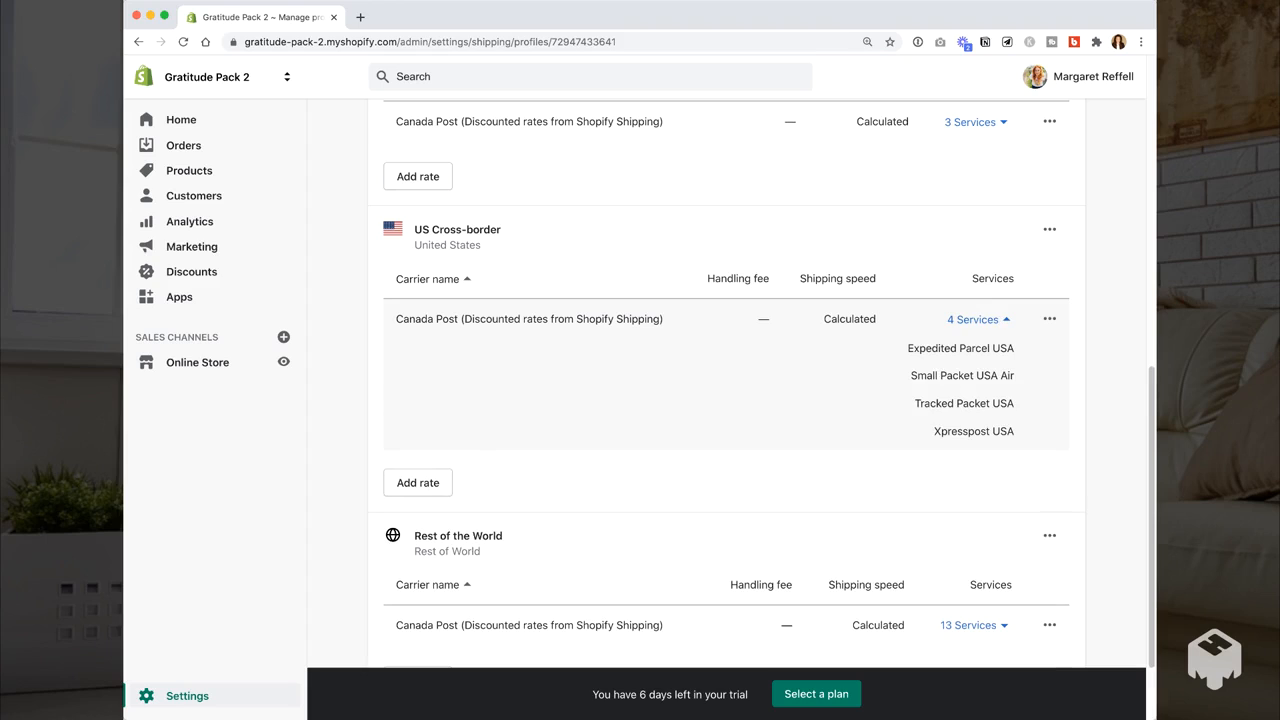
{"action": "left_click", "coordinate": [972, 319]}
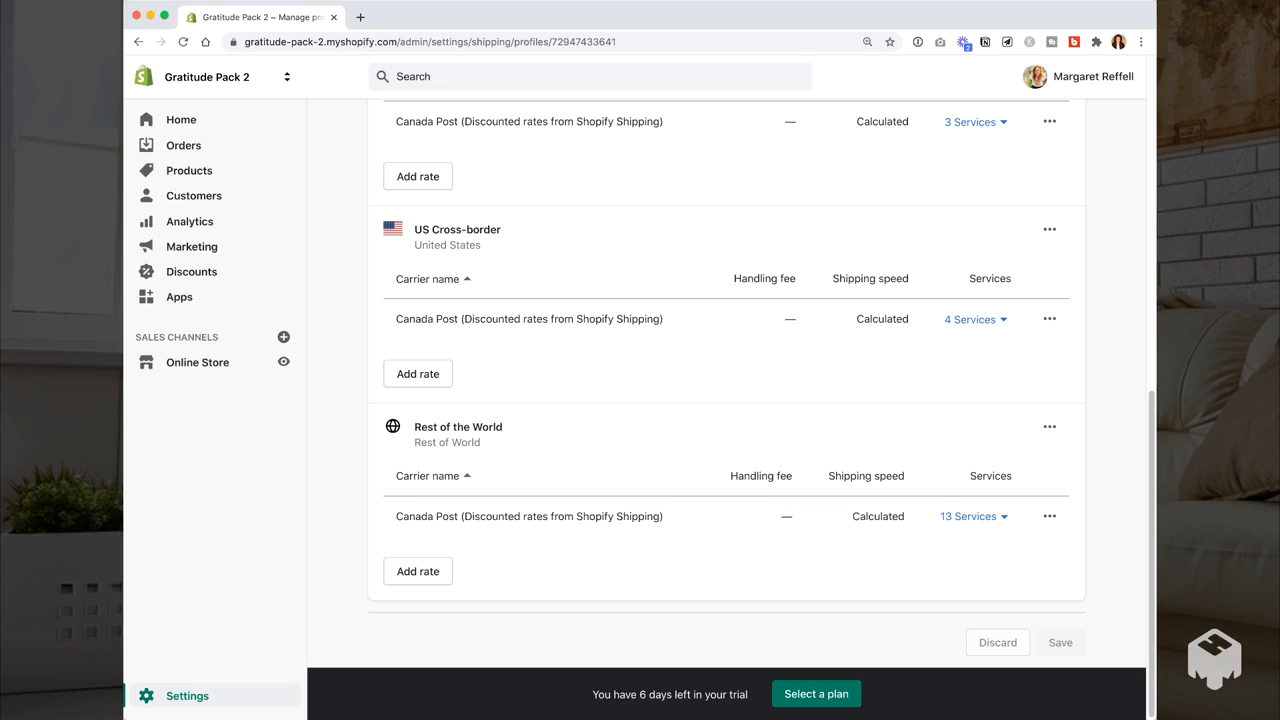
Delete the Canada Post carrier rates from the Rest of the World and US Cross-border zones
{"action": "left_click", "coordinate": [1049, 516]}
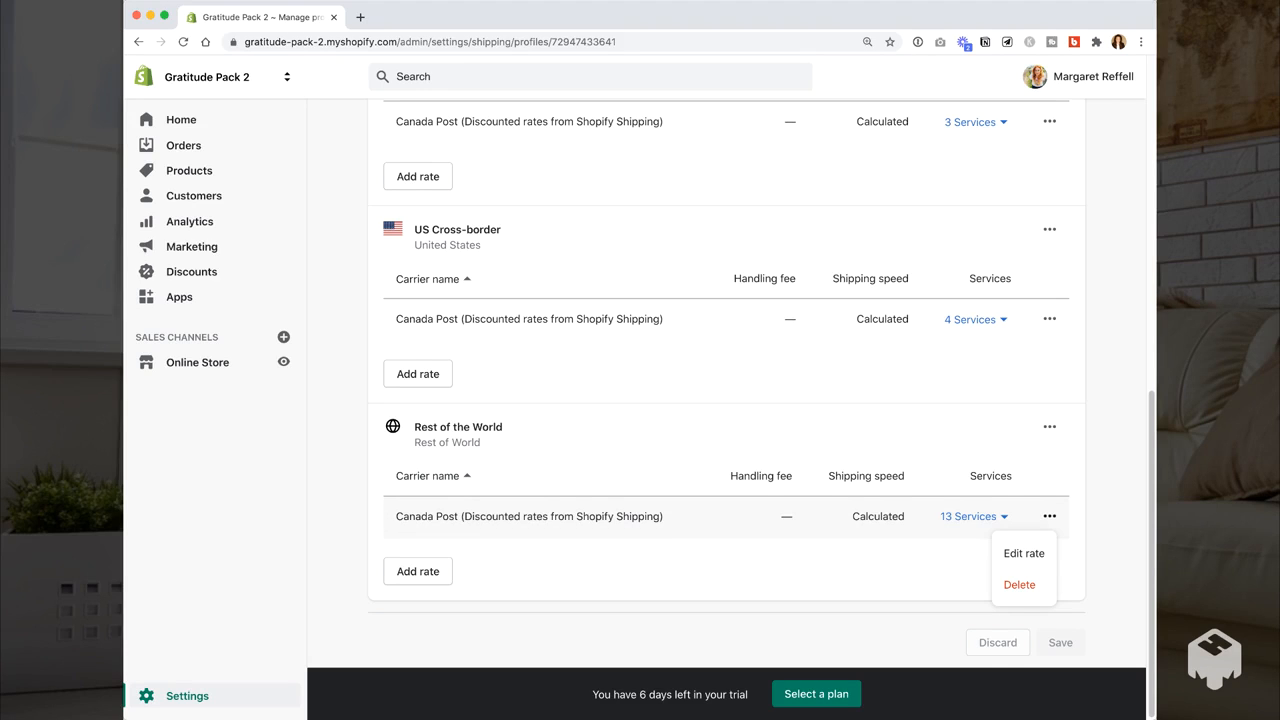
{"action": "left_click", "coordinate": [1019, 584]}
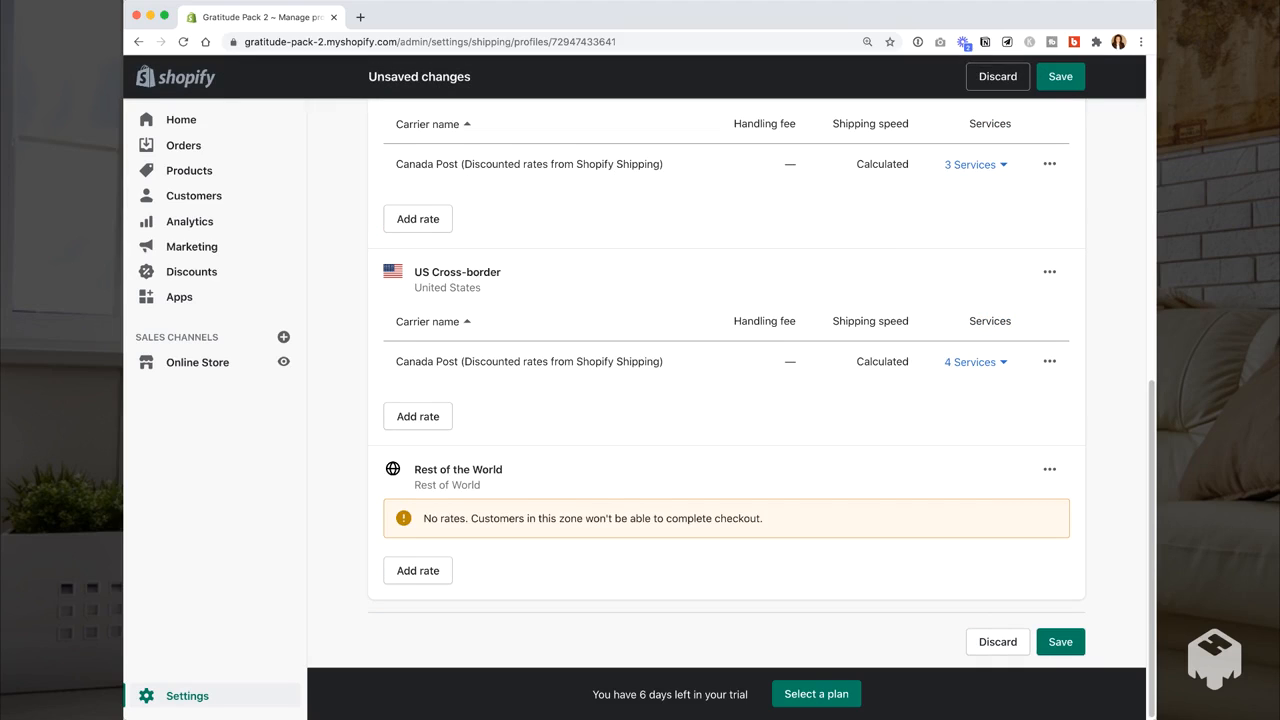
{"action": "left_click_drag", "start_coordinate": [424, 518], "coordinate": [468, 518]}
{"action": "left_click", "coordinate": [460, 522]}
{"action": "left_click", "coordinate": [1049, 361]}
{"action": "left_click", "coordinate": [1020, 426]}
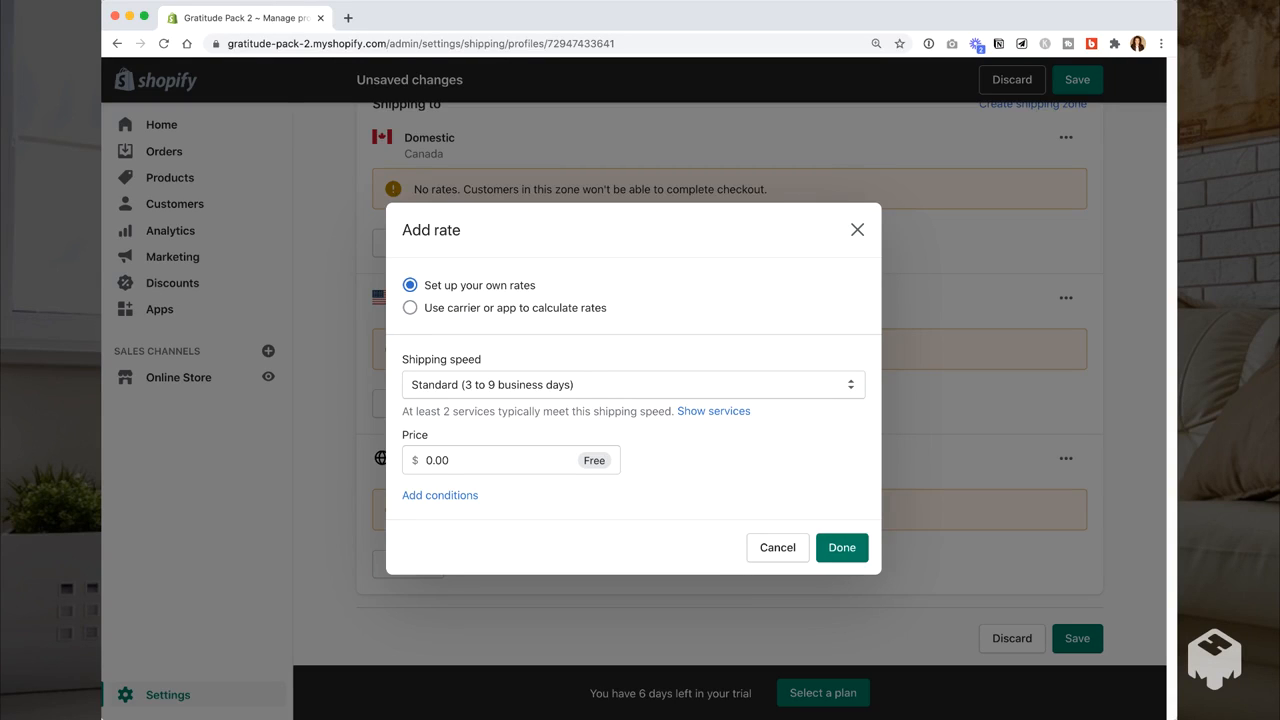
Set up the Domestic rate as a custom flat rate named "Canada Flat Rate" with a price of $10.00
{"action": "left_click", "coordinate": [633, 385]}
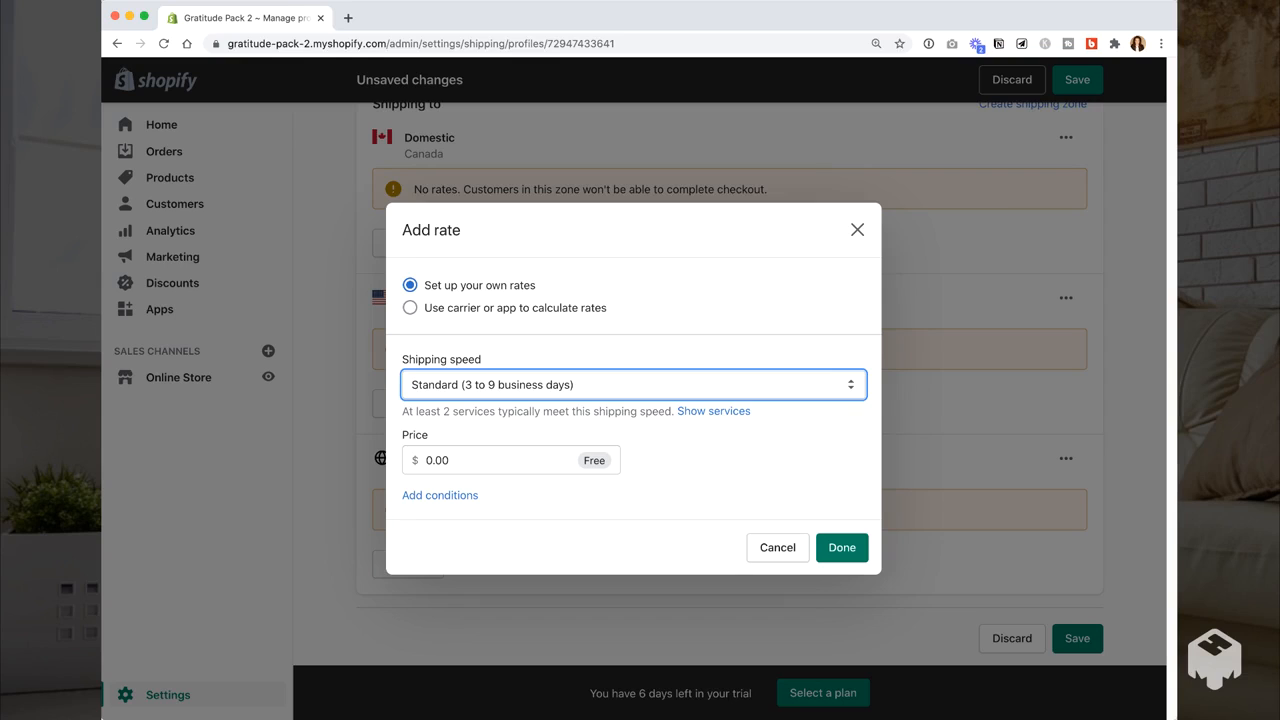
{"action": "left_click", "coordinate": [500, 428]}
{"action": "left_click", "coordinate": [498, 446]}
{"action": "type", "text": "Ca"}
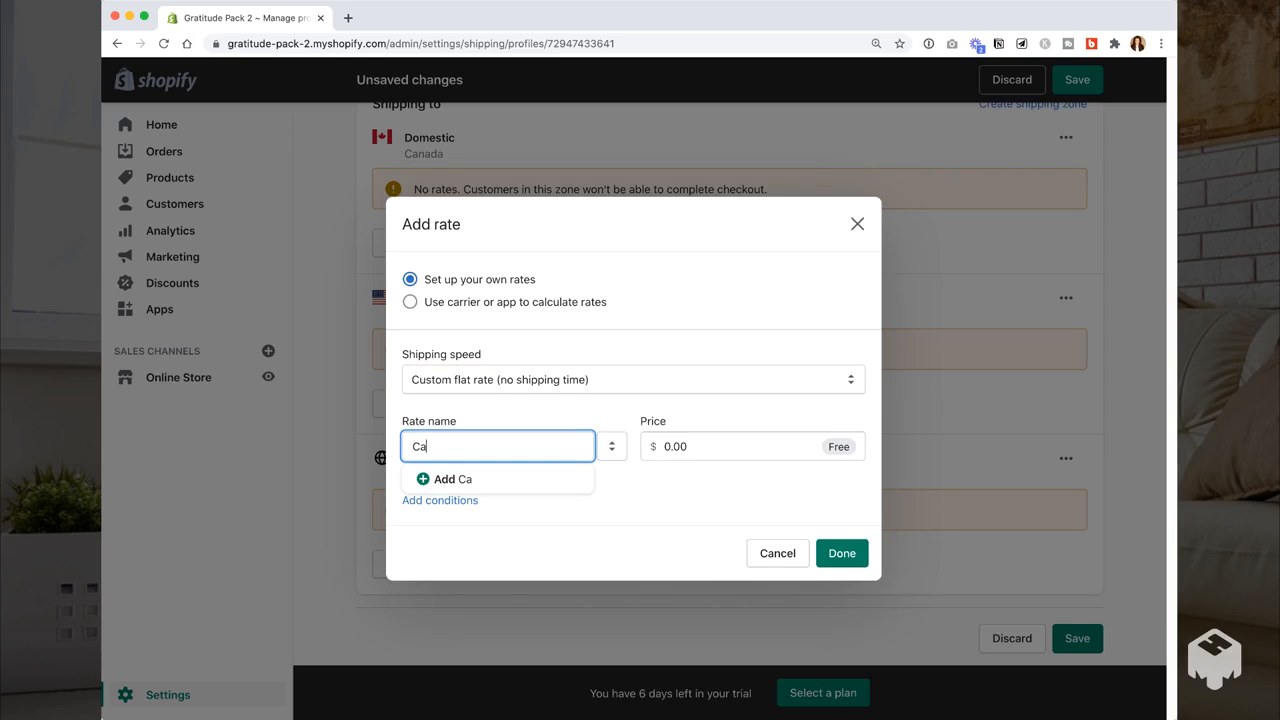
{"action": "type", "text": "nada Flat Rate"}
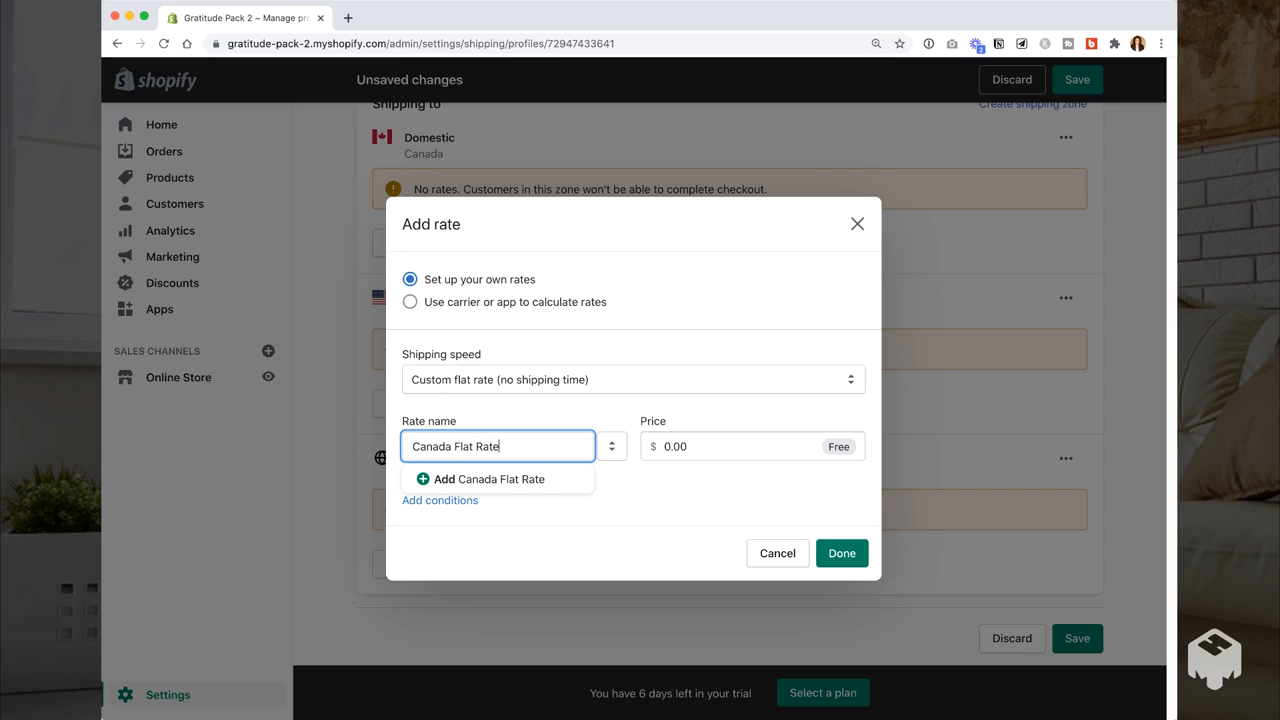
{"action": "key", "text": "Return"}
{"action": "key", "text": "Tab"}
{"action": "type", "text": "10"}
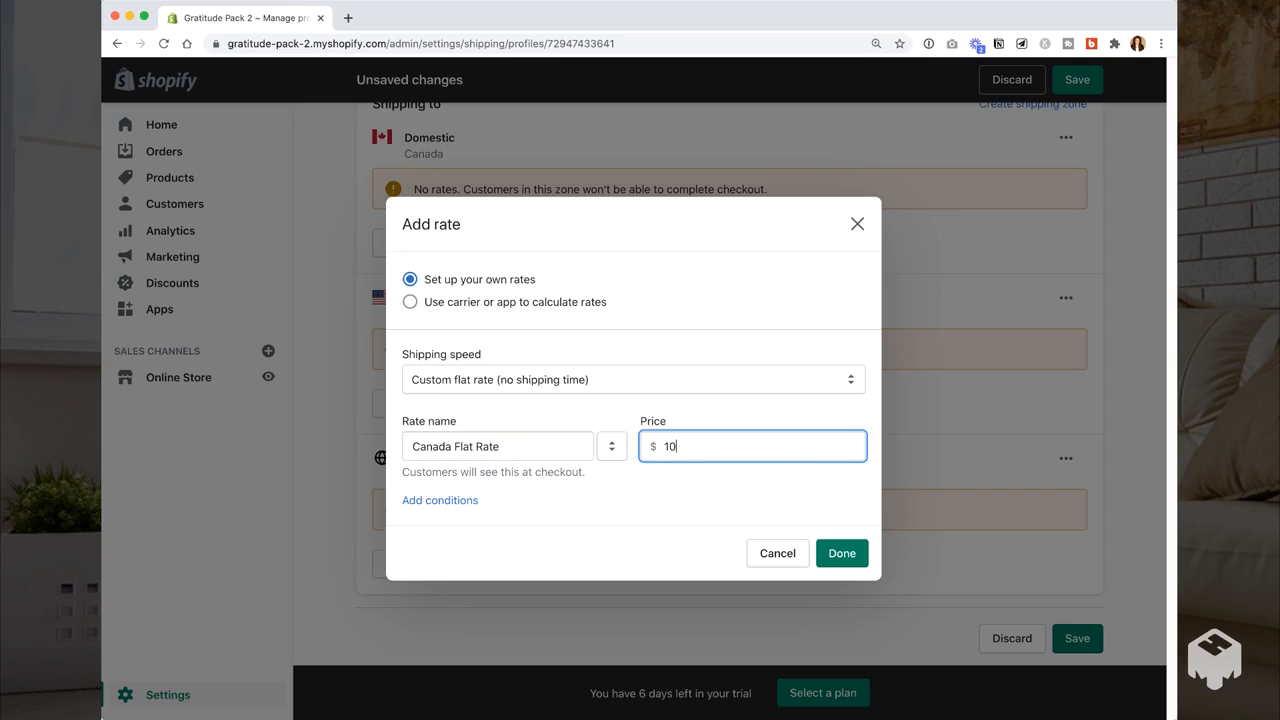
{"action": "key", "text": "Tab"}
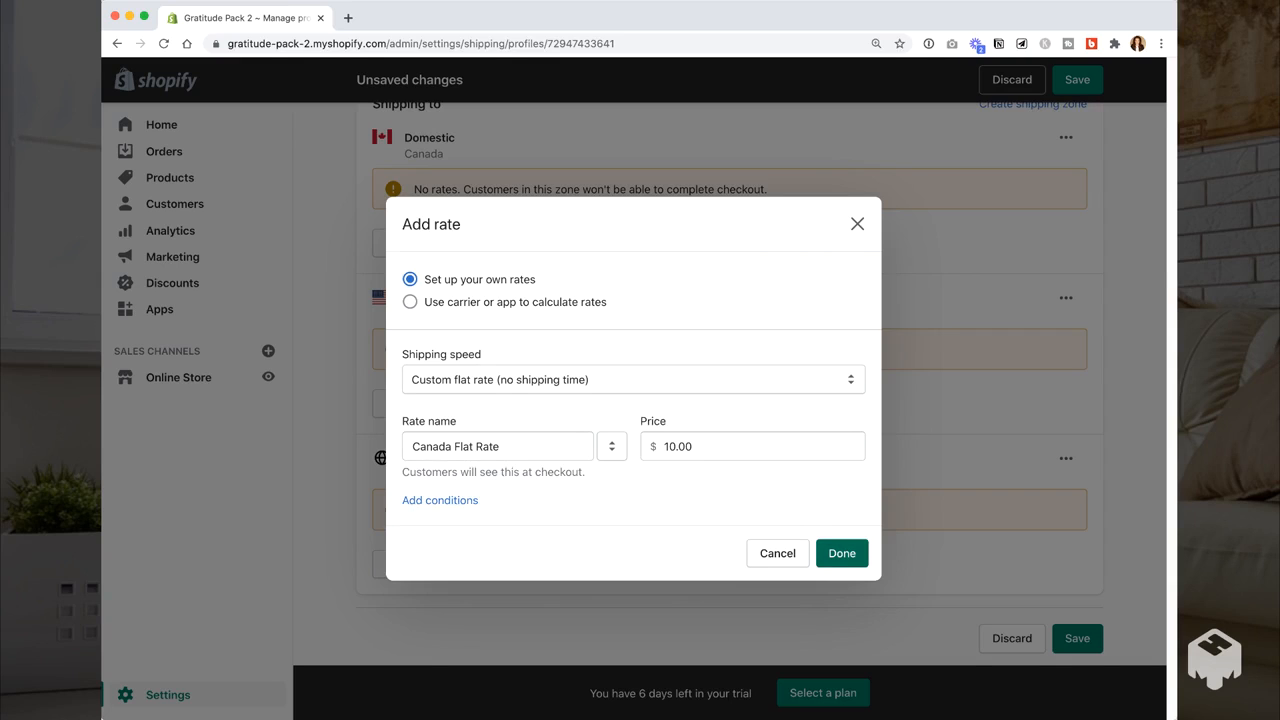
Add an order-price condition with a maximum of $199 to the Canada Flat Rate and finish adding it
{"action": "left_click", "coordinate": [440, 500]}
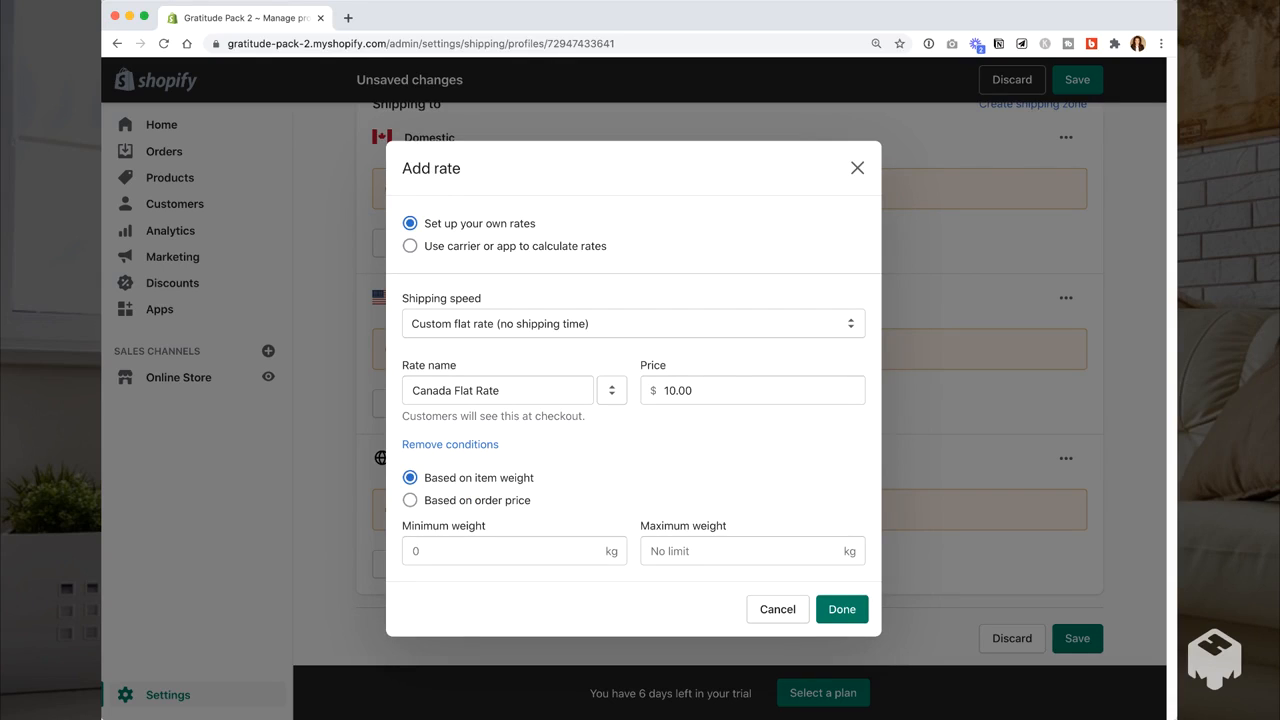
{"action": "left_click", "coordinate": [410, 500]}
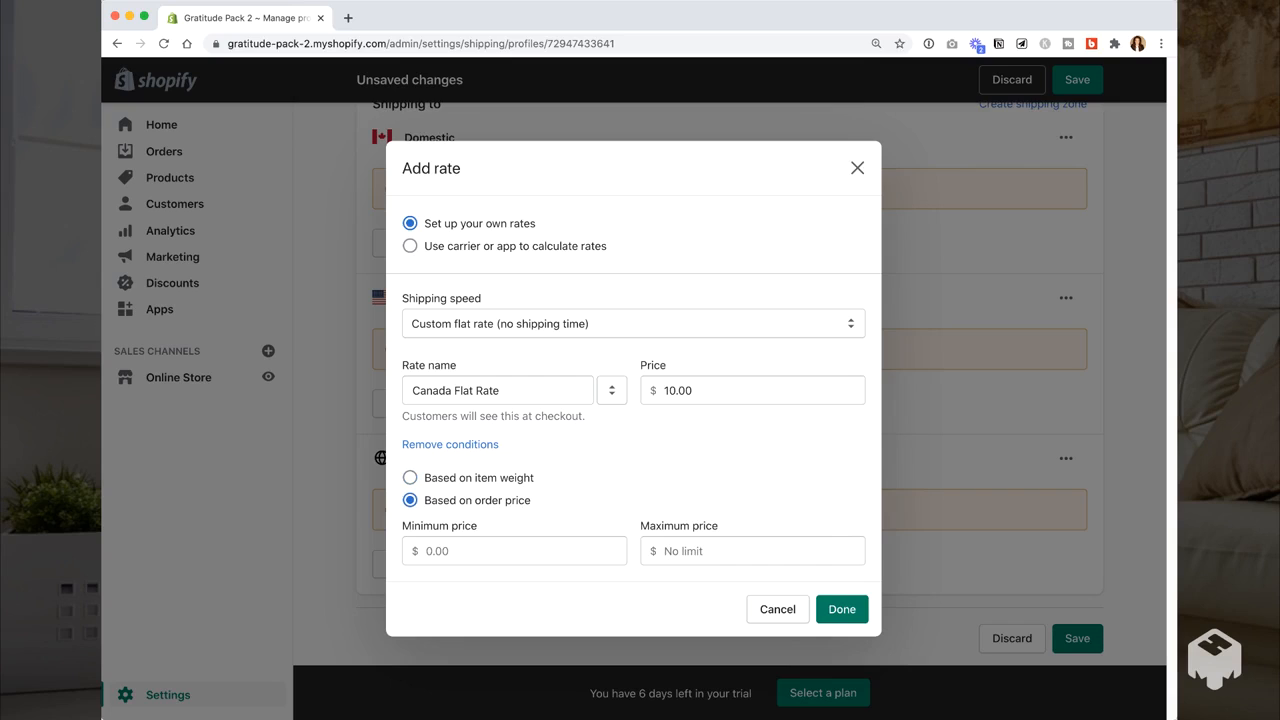
{"action": "left_click", "coordinate": [752, 551]}
{"action": "type", "text": "199"}
{"action": "key", "text": "Tab"}
{"action": "left_click", "coordinate": [842, 609]}
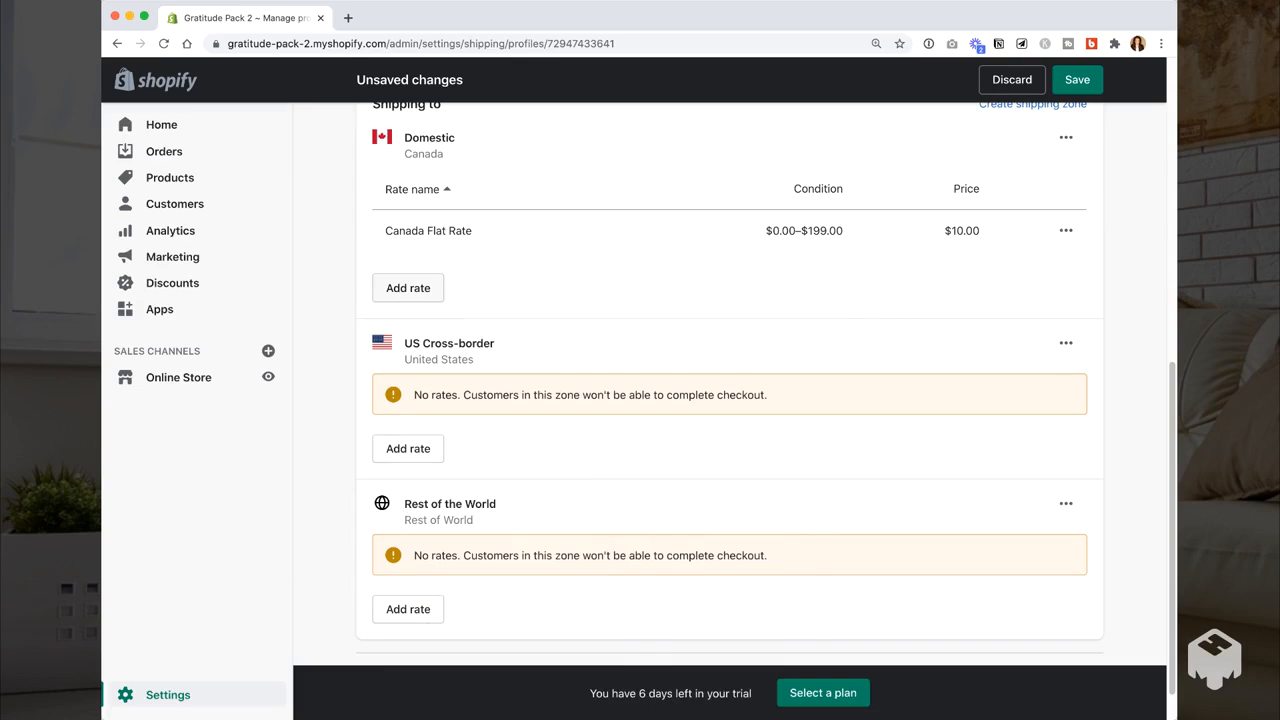
Start a second Domestic rate as a custom flat rate with no shipping time, named "Free Shipping"
{"action": "left_click", "coordinate": [408, 288]}
{"action": "left_click", "coordinate": [633, 385]}
{"action": "left_click", "coordinate": [500, 428]}
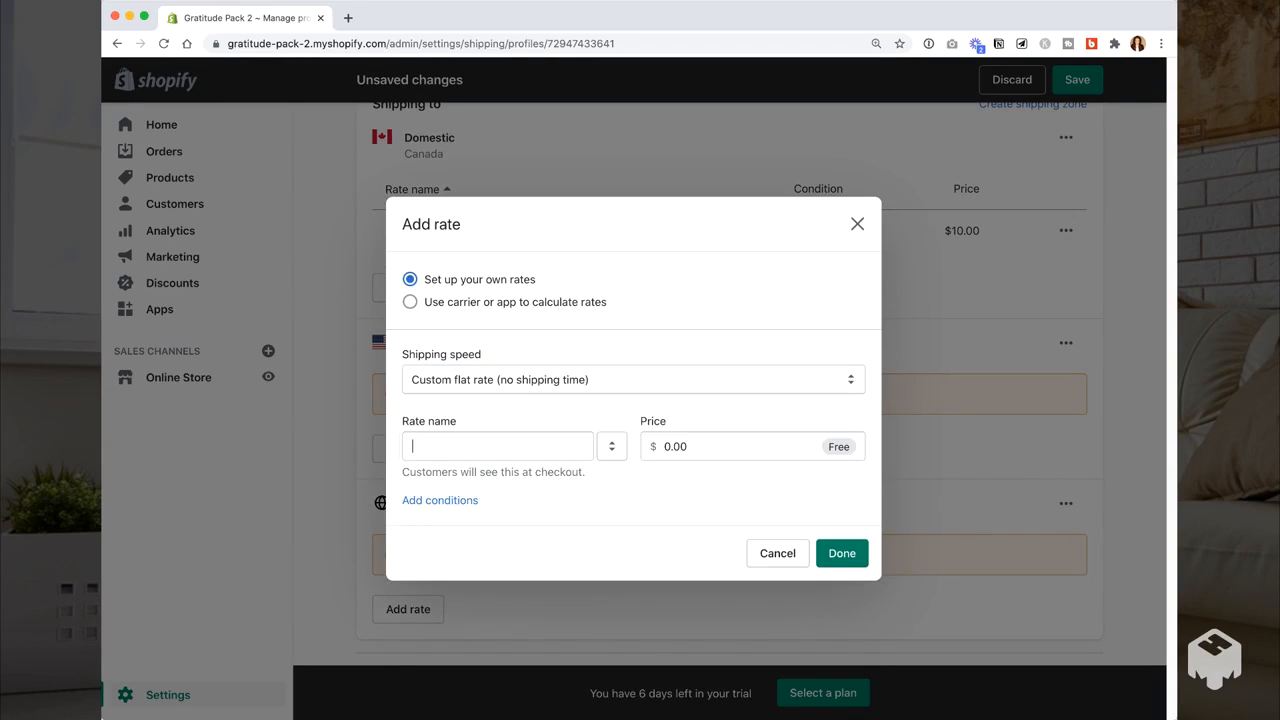
{"action": "type", "text": "Fre"}
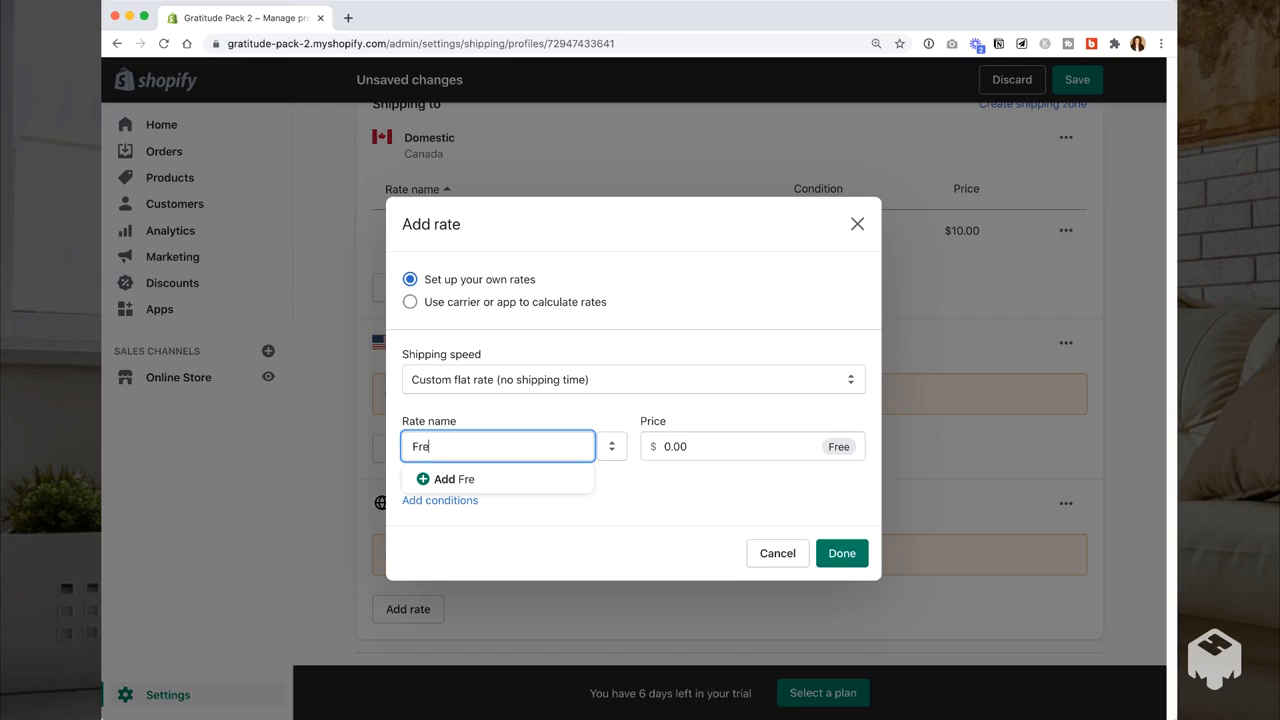
{"action": "type", "text": "e Shipping"}
{"action": "key", "text": "Return"}
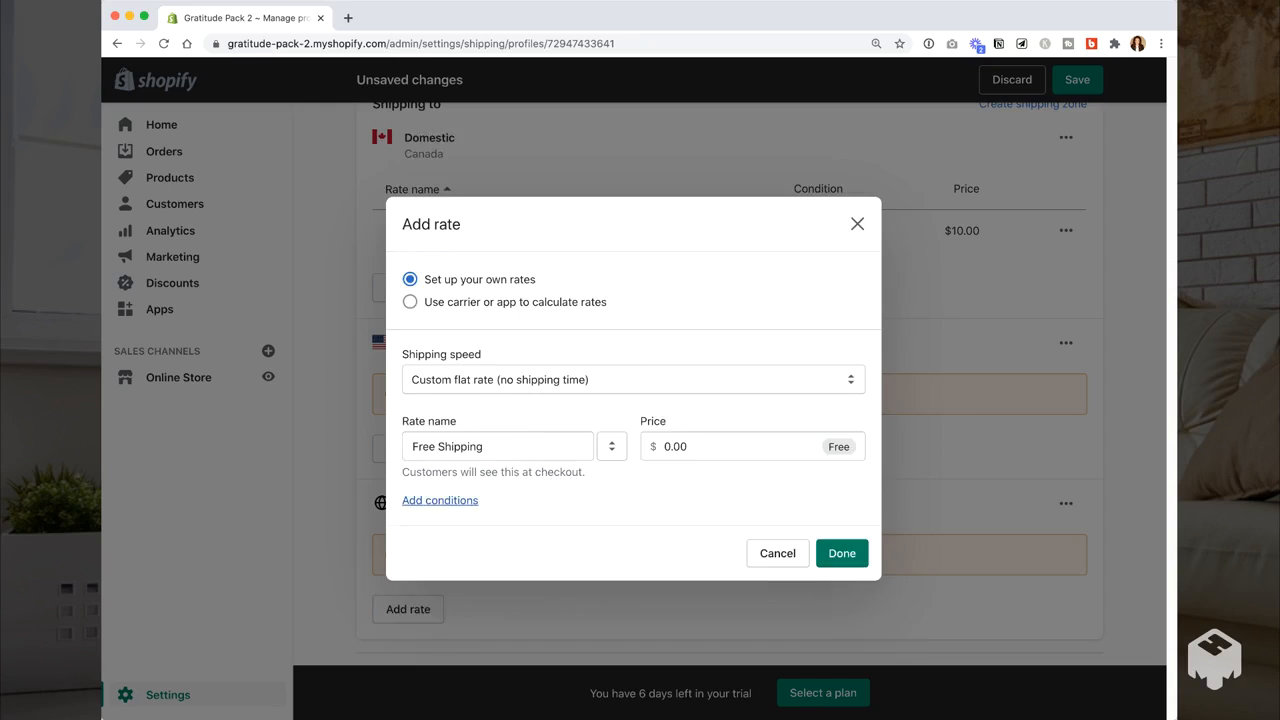
Add an order-price condition with a minimum of $200 to the Free Shipping rate and finish adding it
{"action": "left_click", "coordinate": [440, 500]}
{"action": "left_click", "coordinate": [410, 500]}
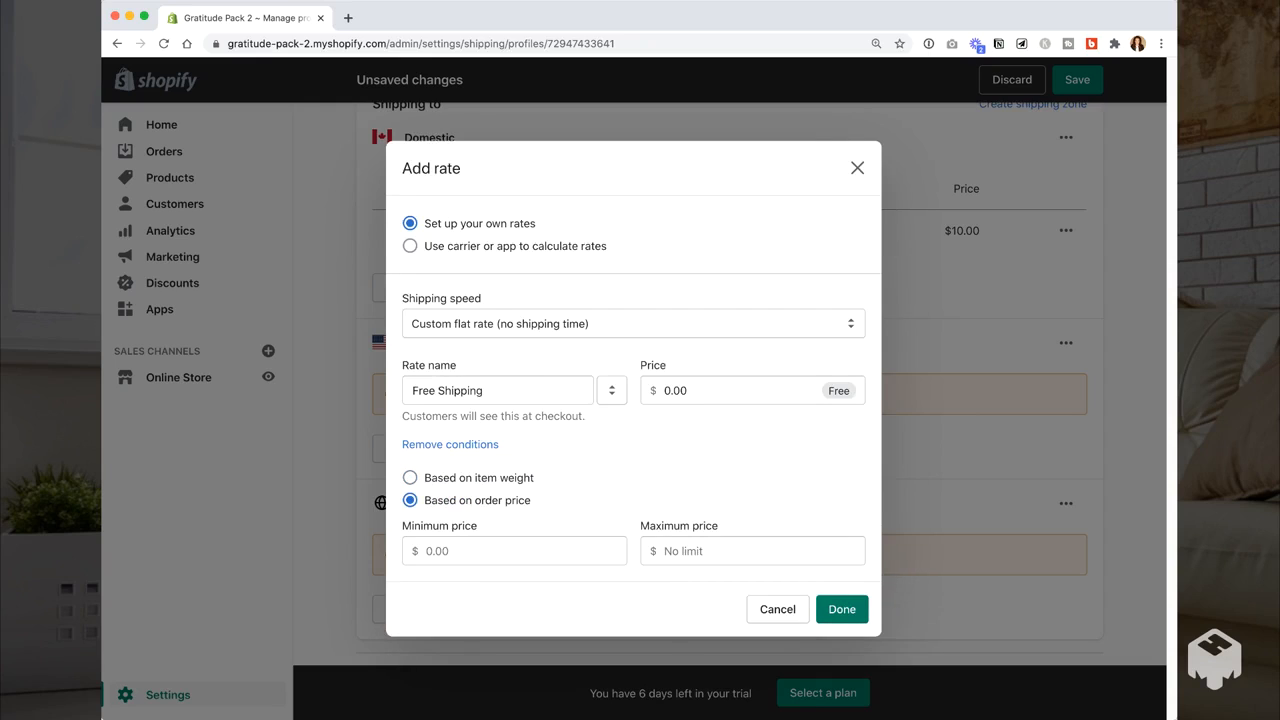
{"action": "left_click", "coordinate": [430, 551]}
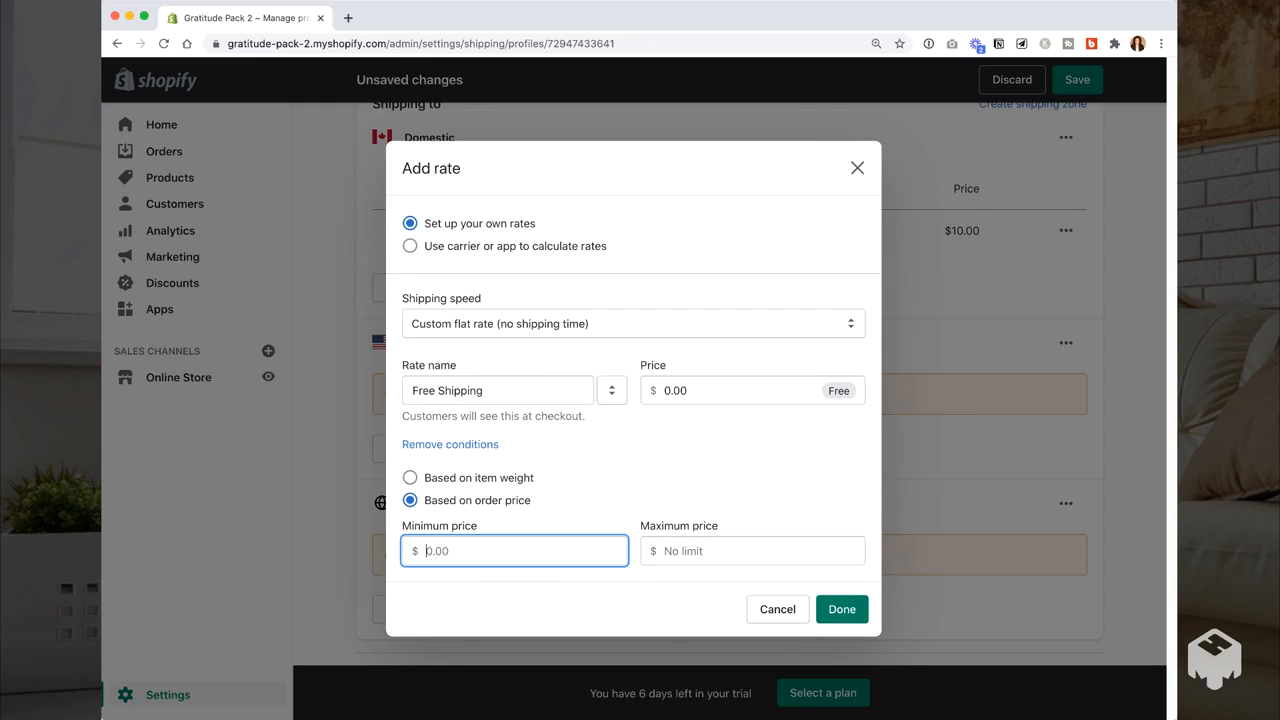
{"action": "type", "text": "200"}
{"action": "left_click", "coordinate": [660, 486]}
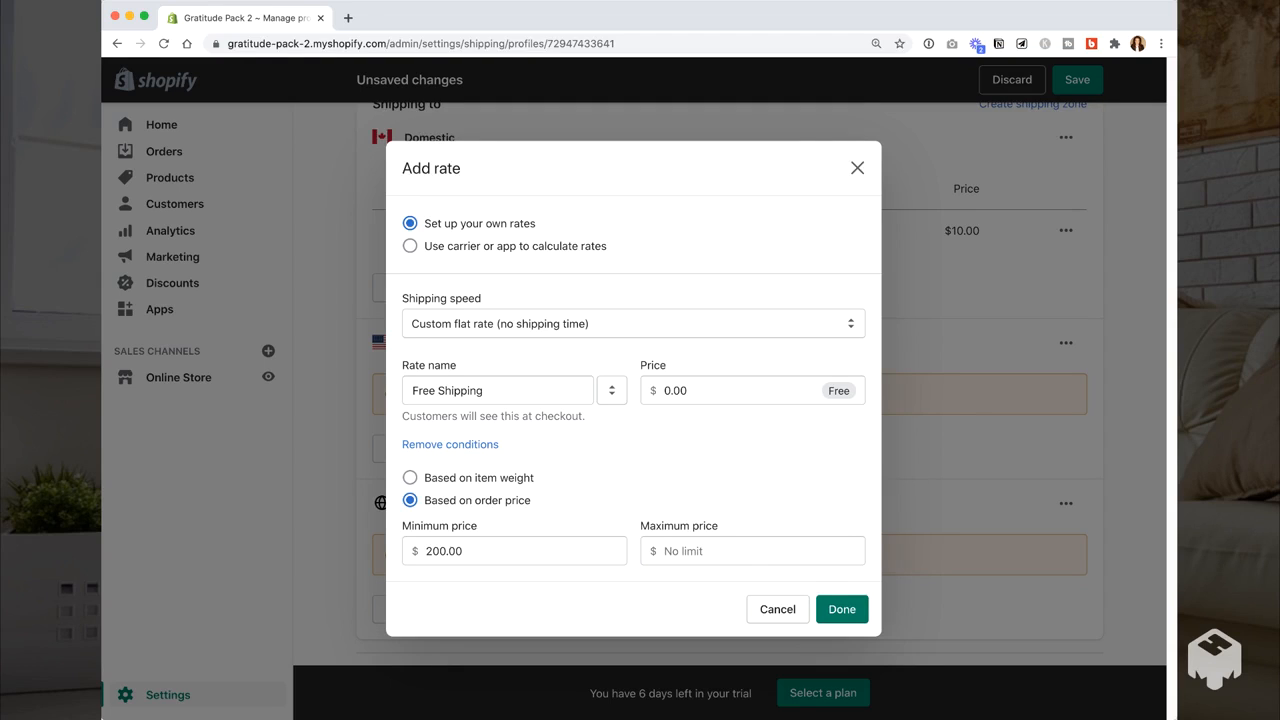
{"action": "left_click", "coordinate": [842, 609]}
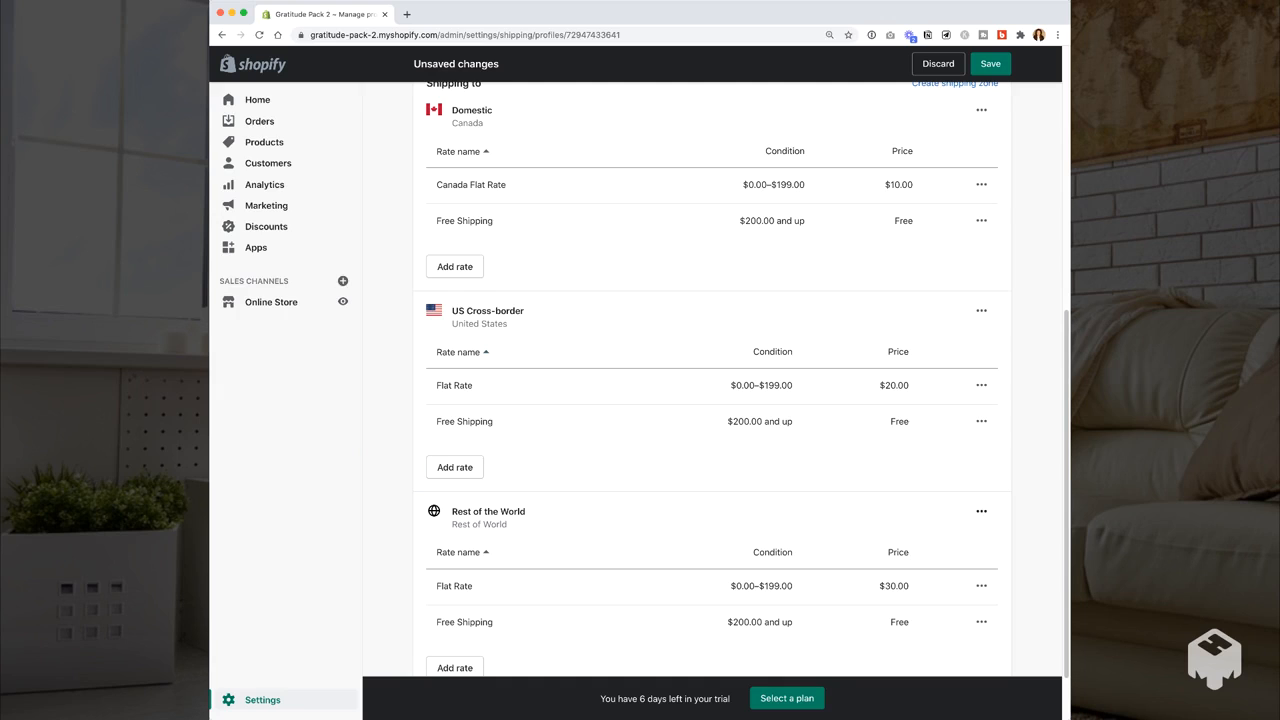
Open the Rest of the World zone for editing to view its country selection, and close it without changes
{"action": "left_click", "coordinate": [981, 511]}
{"action": "left_click", "coordinate": [963, 544]}
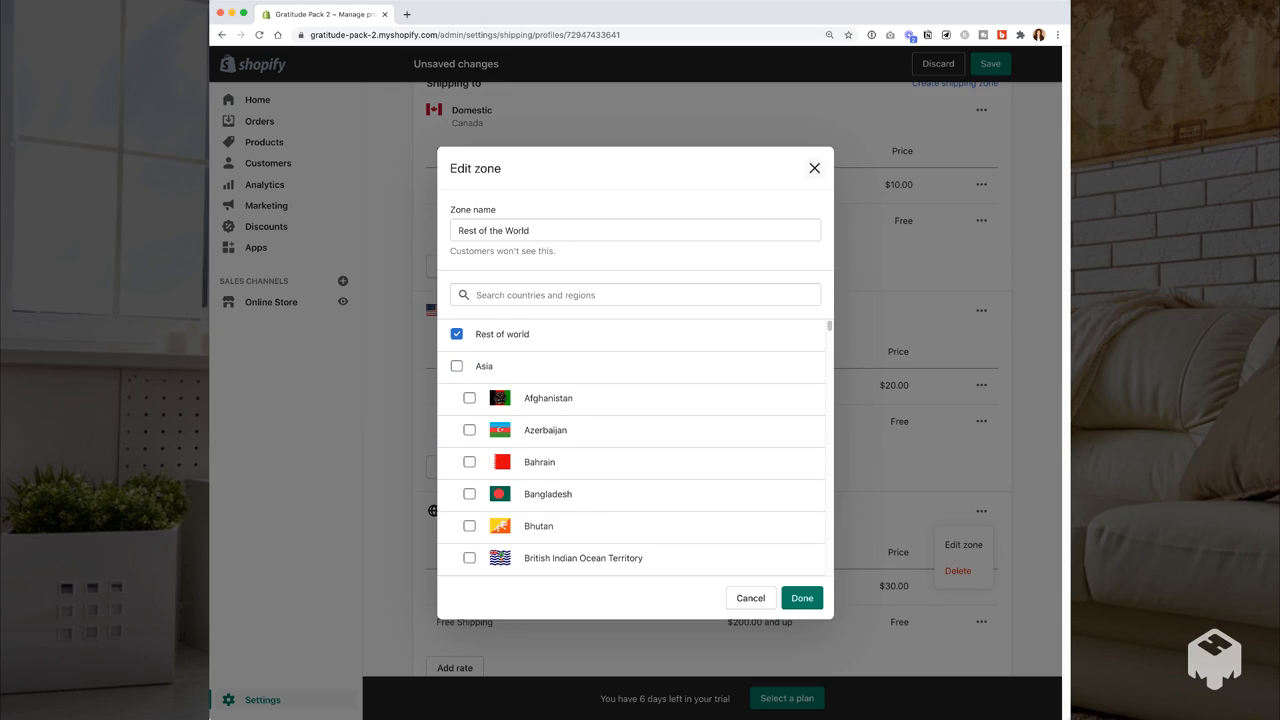
{"action": "left_click", "coordinate": [814, 168]}
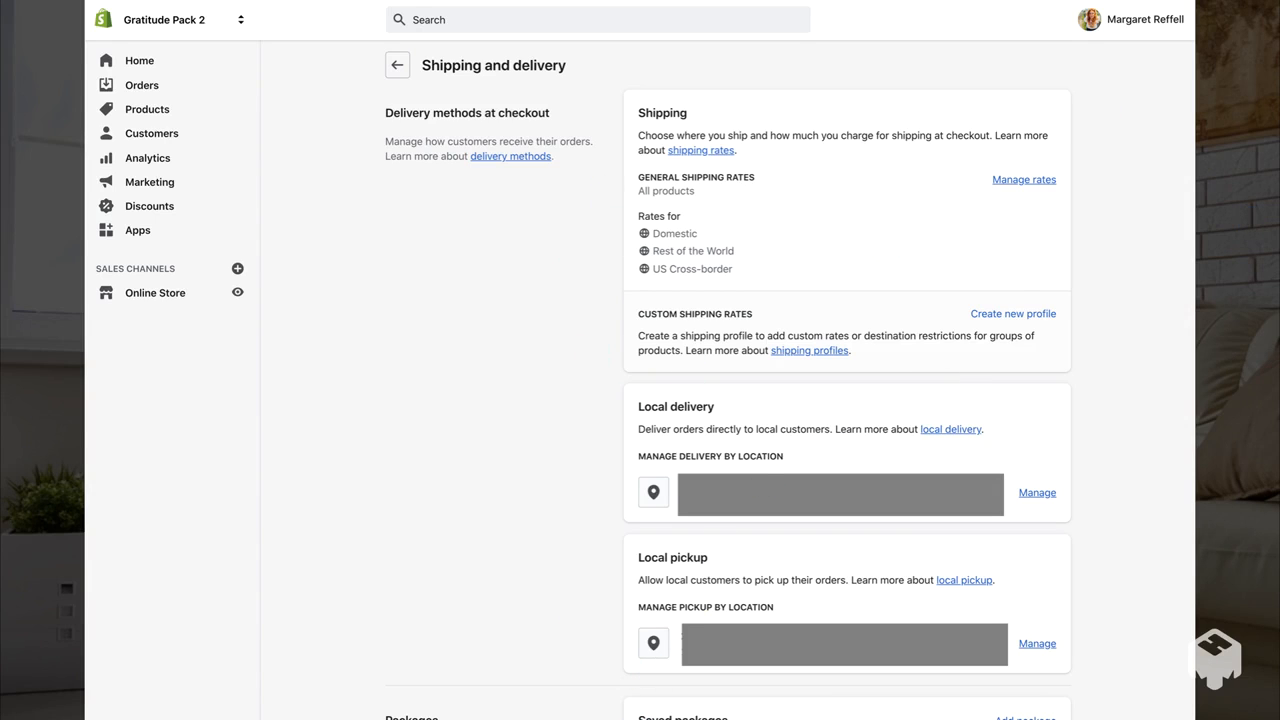
Review the package, shipping label and packing slip sections of Shipping and delivery, and return to the Settings overview
{"action": "scroll", "coordinate": [636, 715], "scroll_direction": "down", "scroll_amount": 6}
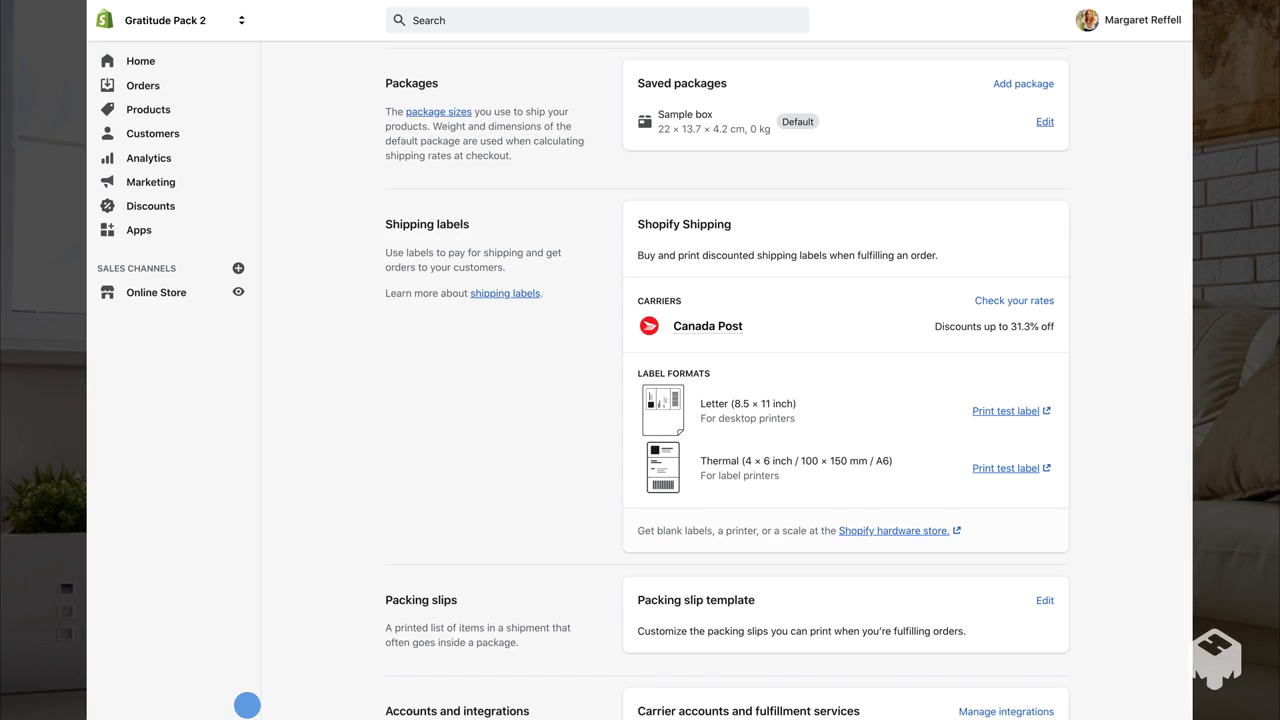
{"action": "left_click", "coordinate": [247, 705]}
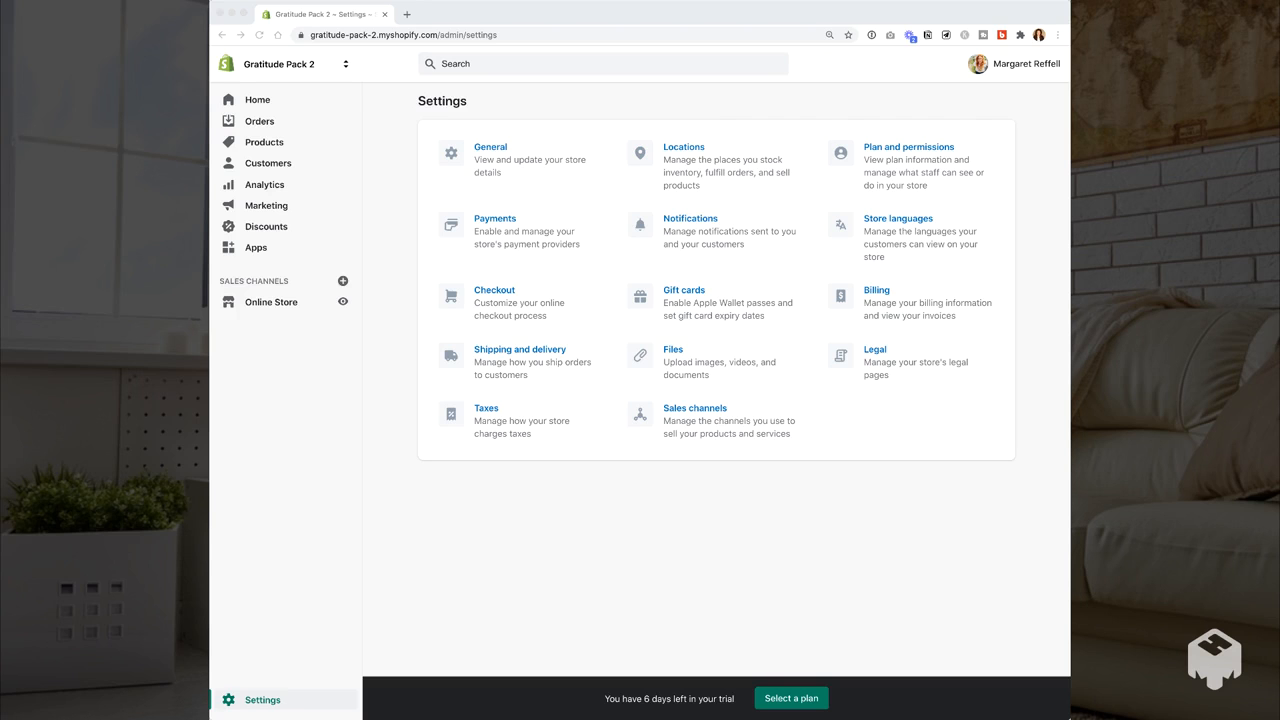
{"action": "left_click", "coordinate": [404, 35]}
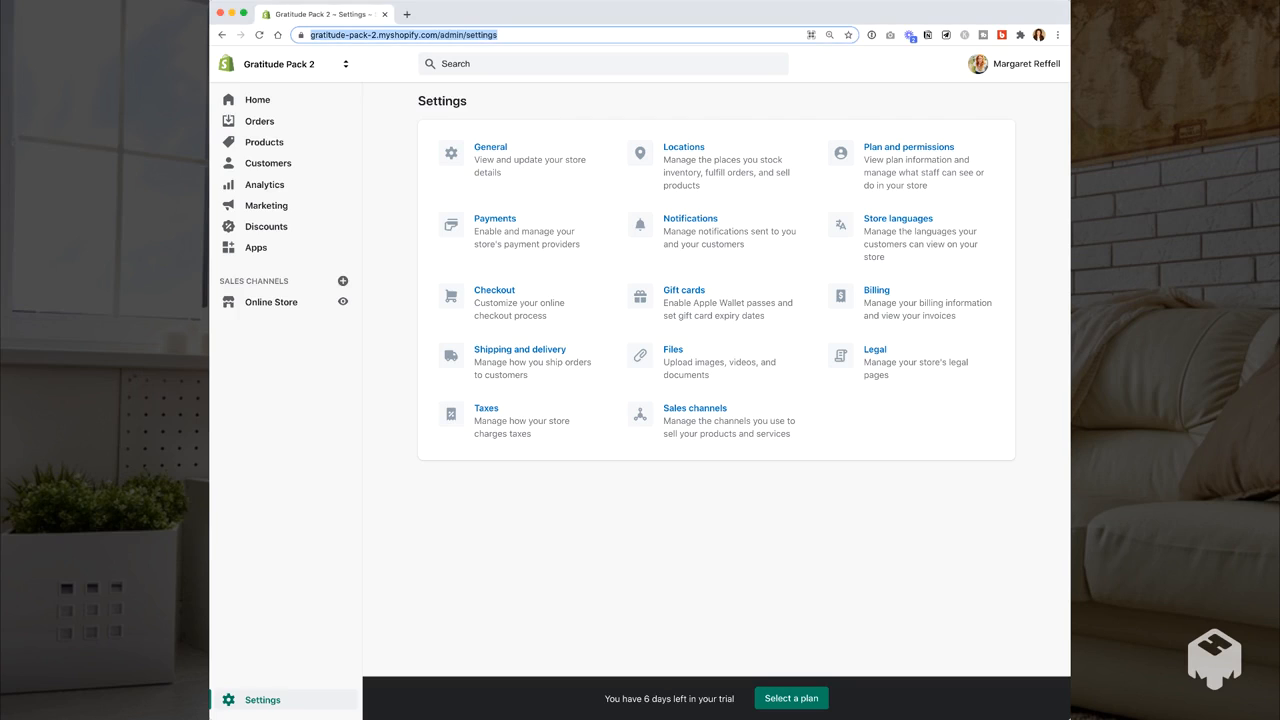